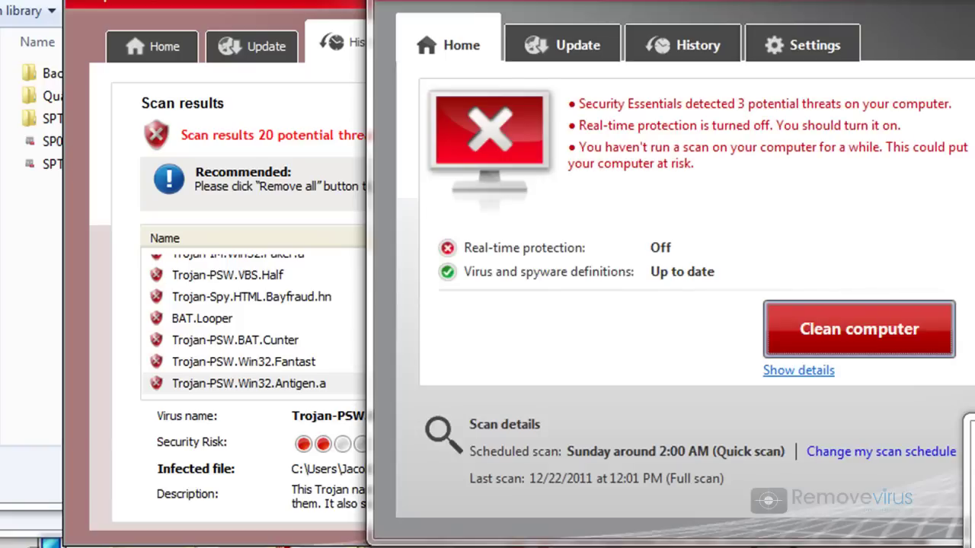
- Move the Microsoft Security Essentials window clear of the scan results and minimize it
left_click_drag(868, 2, 605, 44)
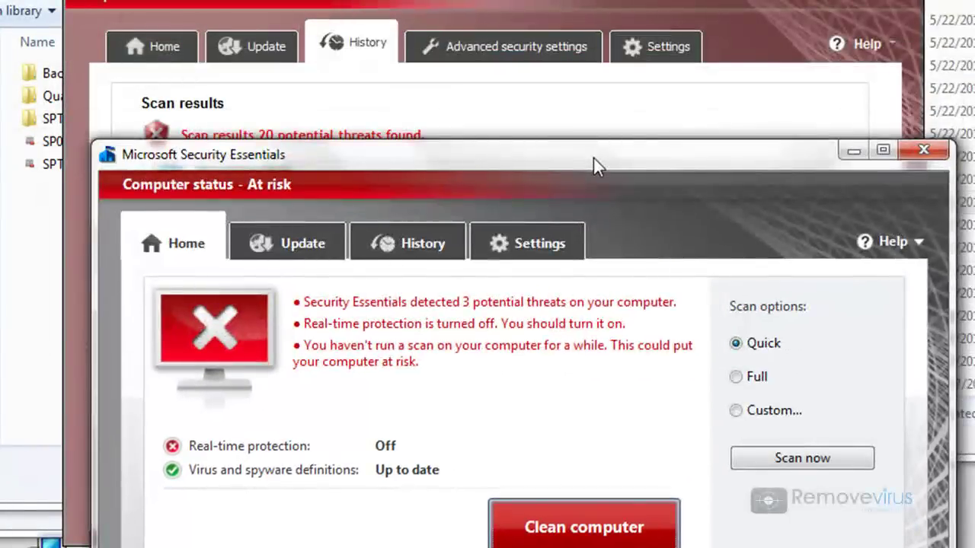
left_click_drag(594, 157, 579, 78)
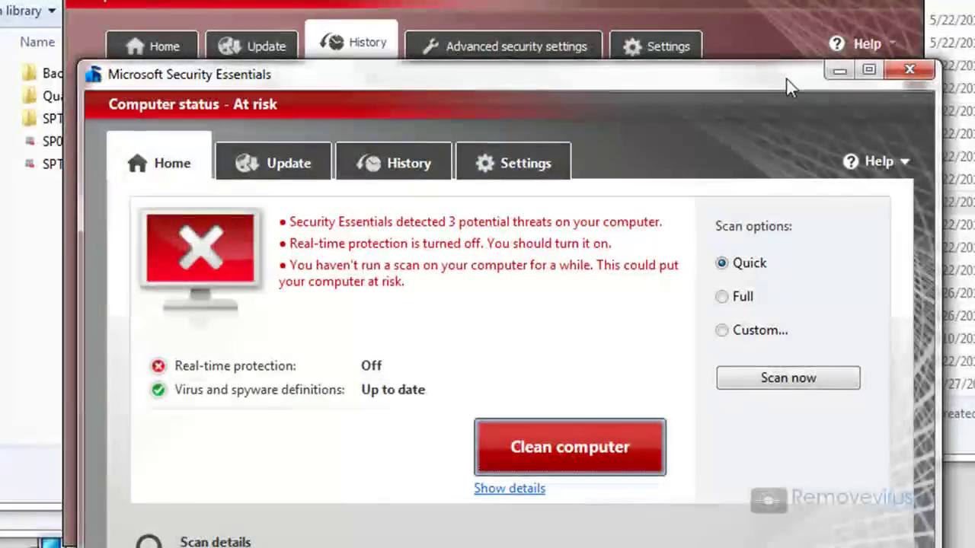
left_click(838, 73)
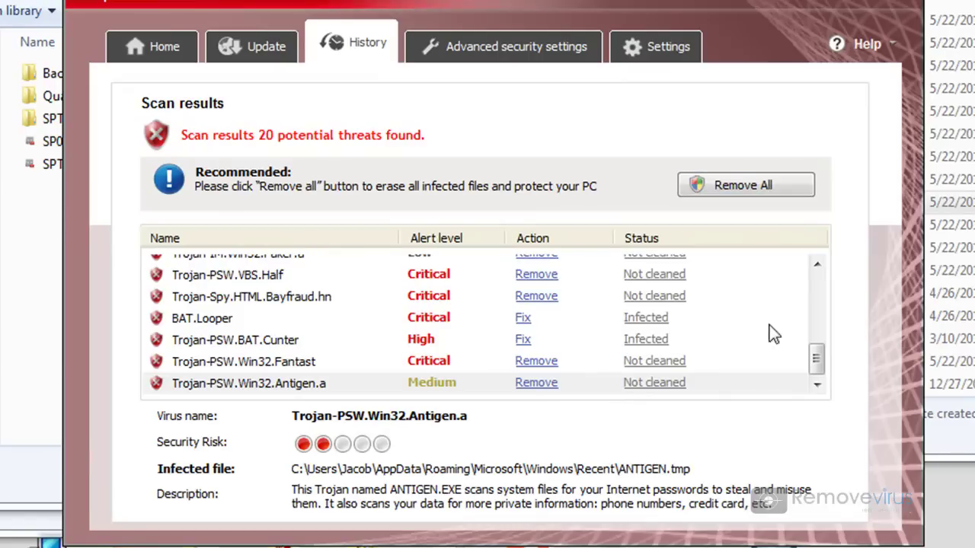
- Examine the listed threats in the scan results, going up from Trojan-PSW.BAT.Cunter to Virus.BAT.IBBM.ClsV
left_click(265, 340)
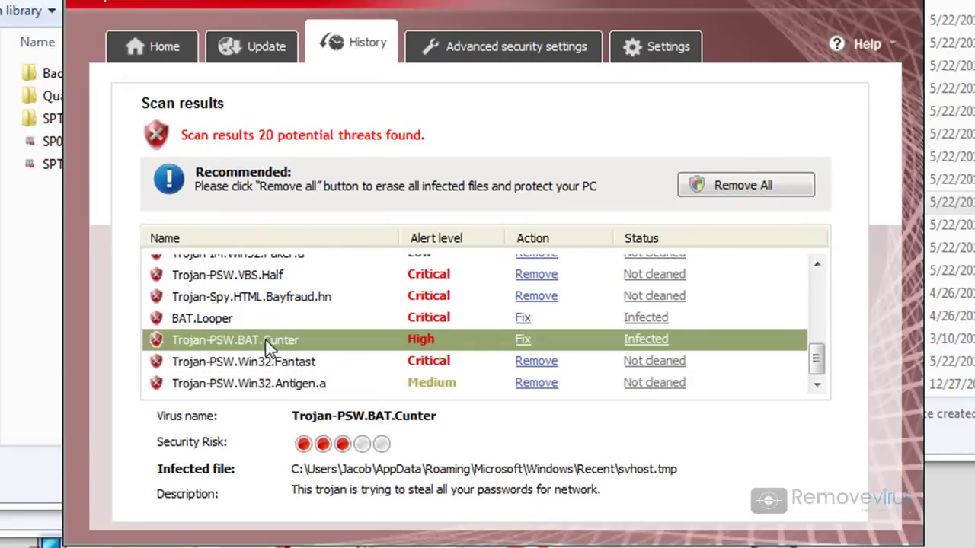
key("Up")
key("Up")
key("Up")
key("Up")
key("Up")
key("Up")
key("Up")
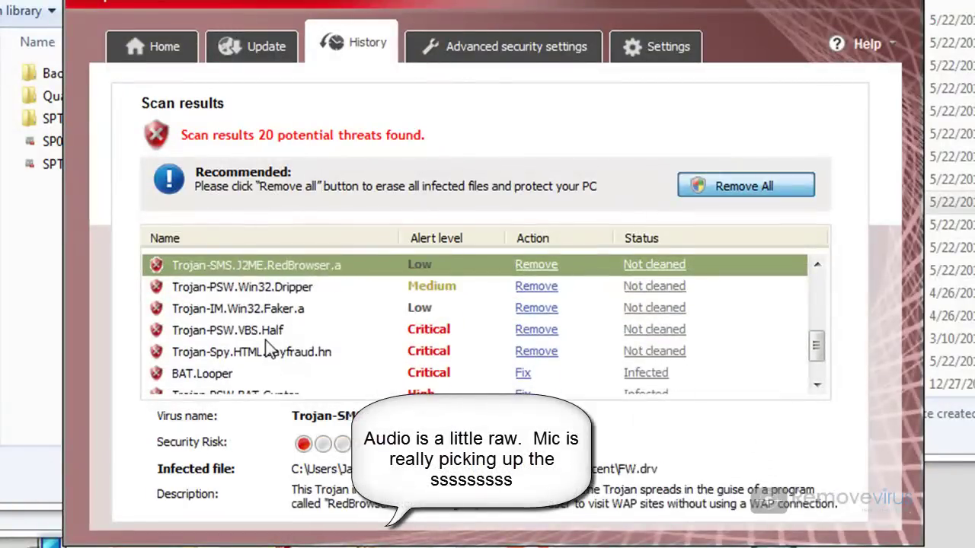
key("Up")
key("Up")
key("Up")
key("Up")
key("Up")
key("Up")
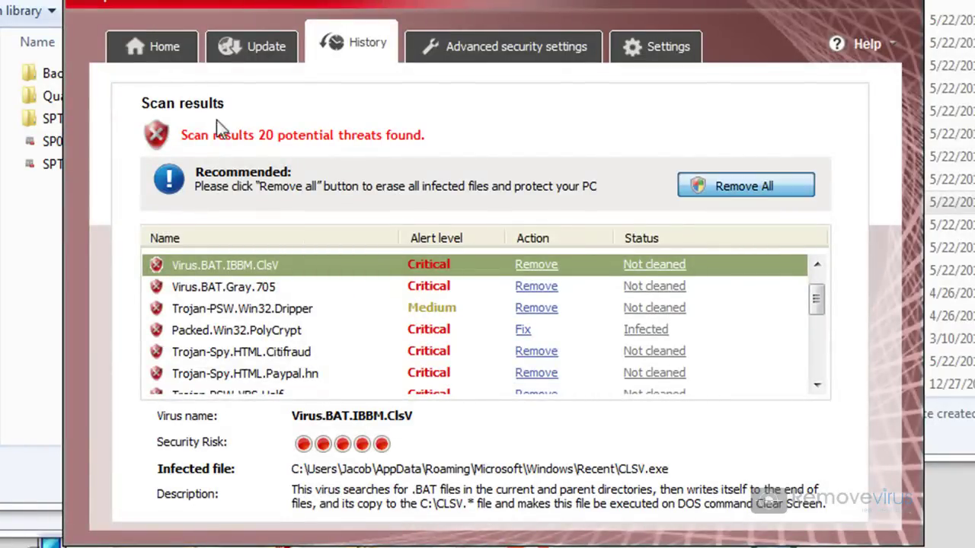
- Switch to the fake antivirus's Home page and agree to remove all the threats found
left_click(157, 47)
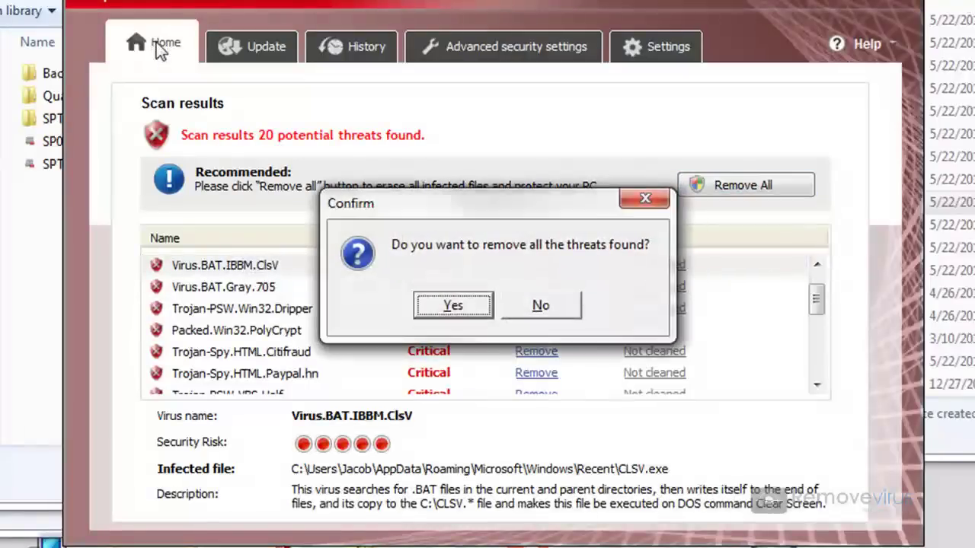
left_click(454, 315)
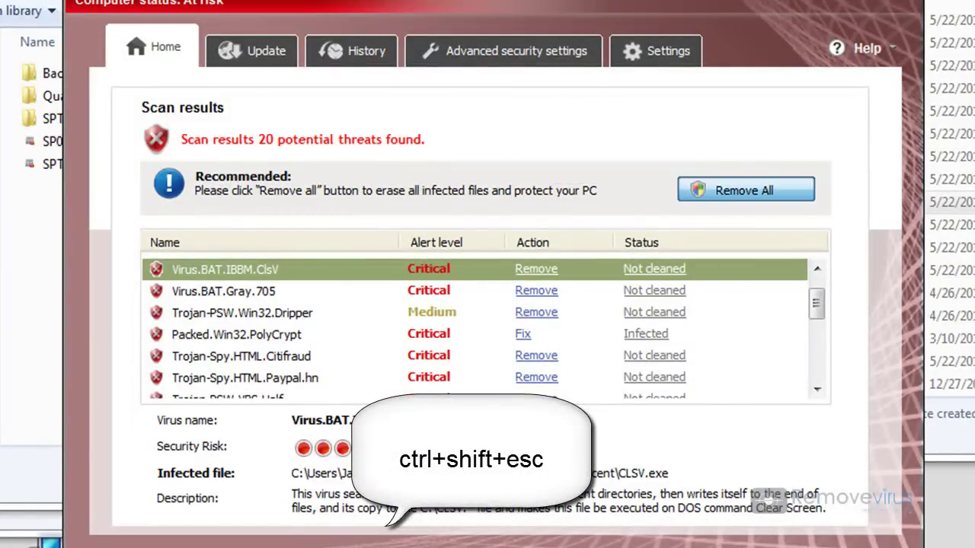
- Open the file location of the SP085_8068.exe process from Task Manager and go up to the ProgramData folder
key("ctrl+shift+Escape")
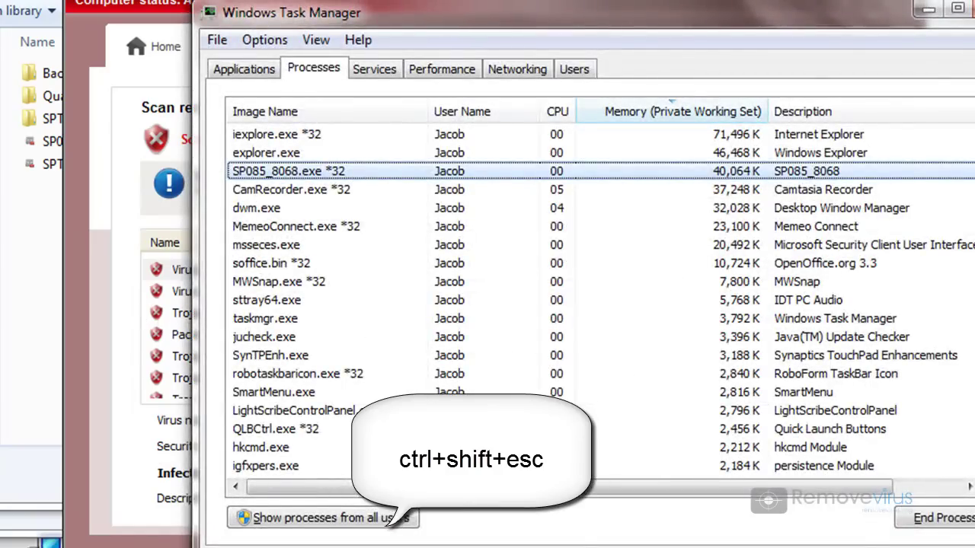
left_click_drag(373, 10, 360, 6)
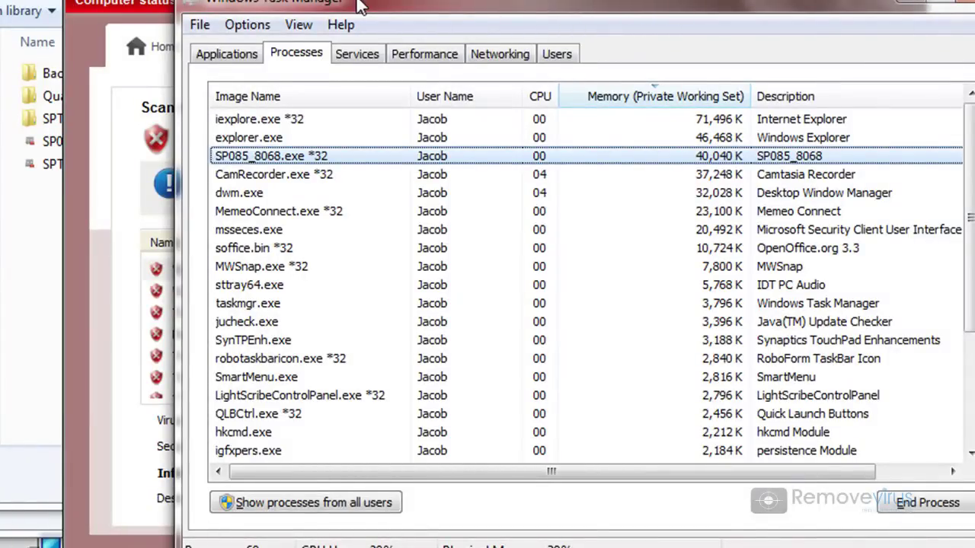
left_click_drag(356, 1, 343, 0)
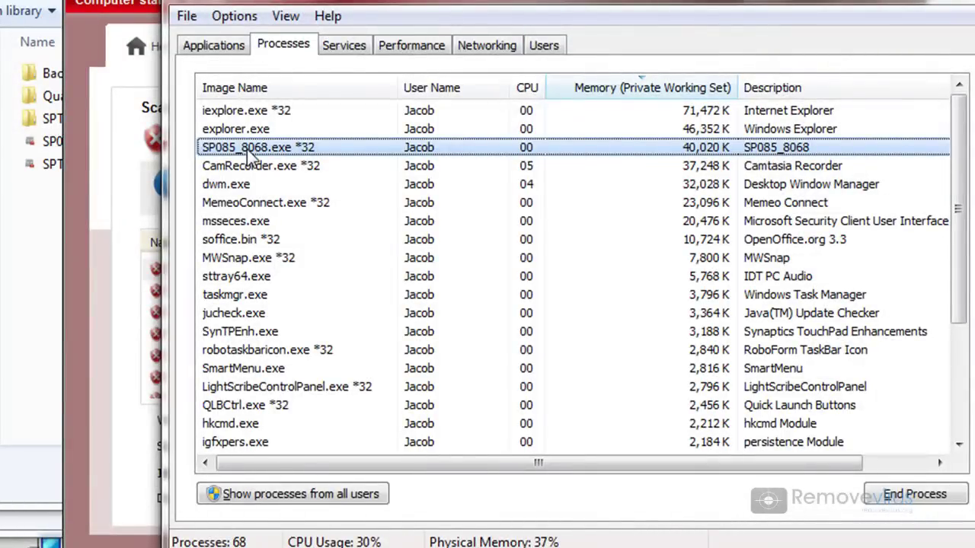
right_click(248, 150)
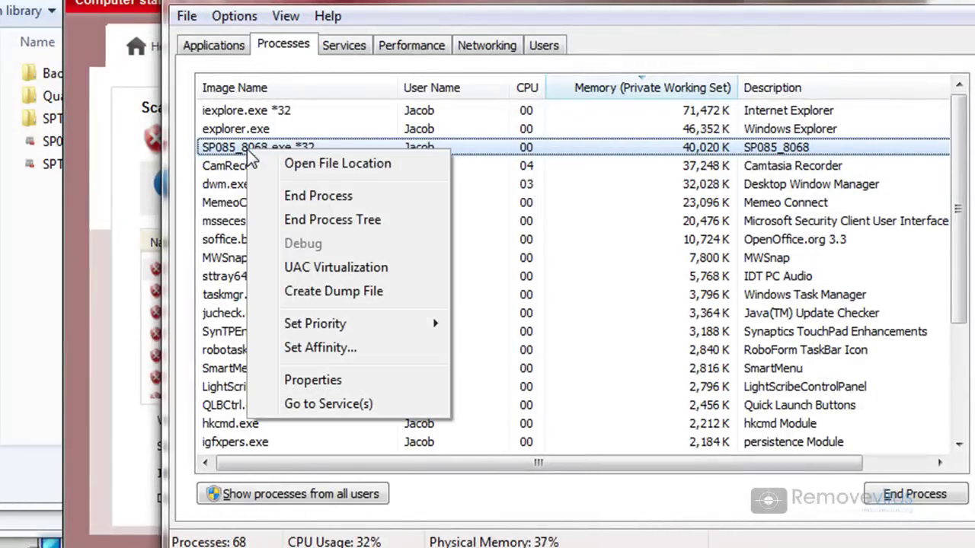
left_click(289, 168)
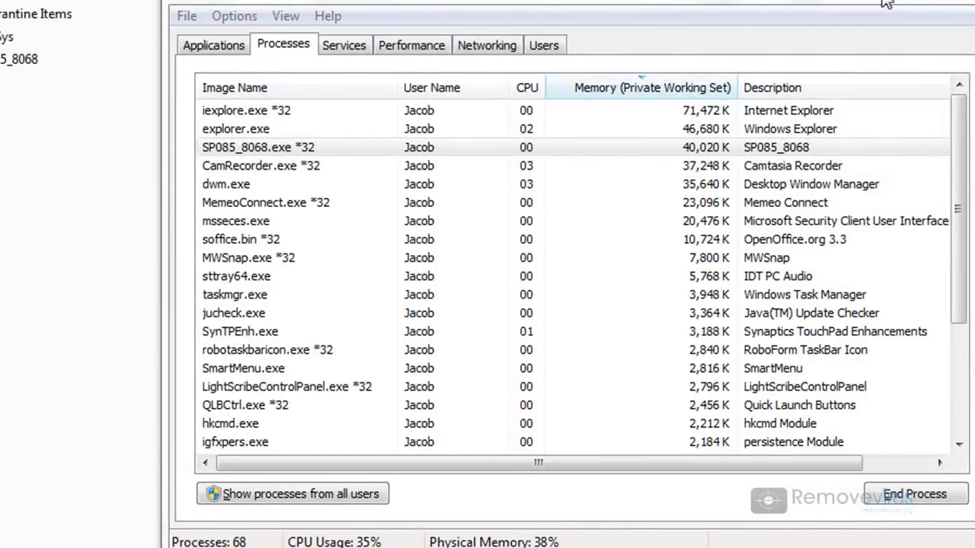
key("alt+F4")
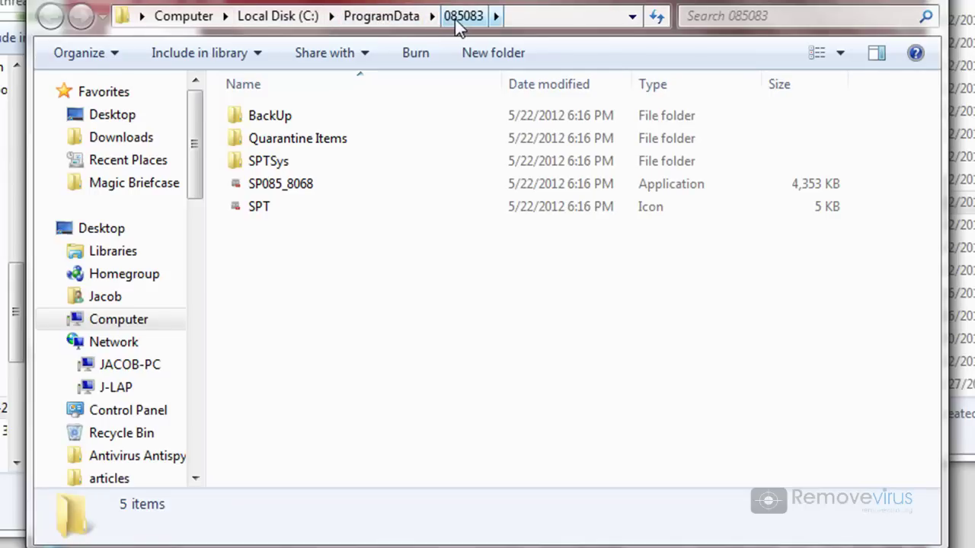
left_click(383, 18)
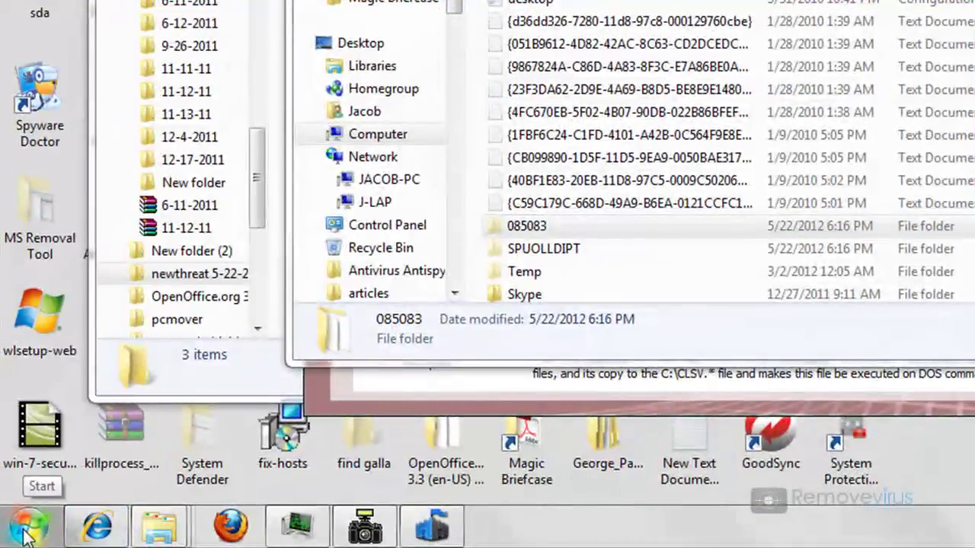
left_click(29, 527)
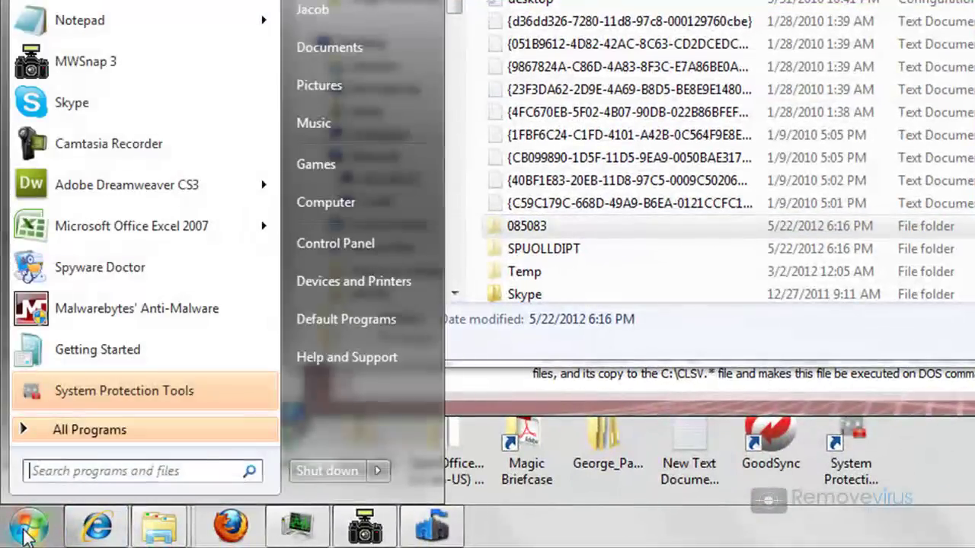
left_click(323, 199)
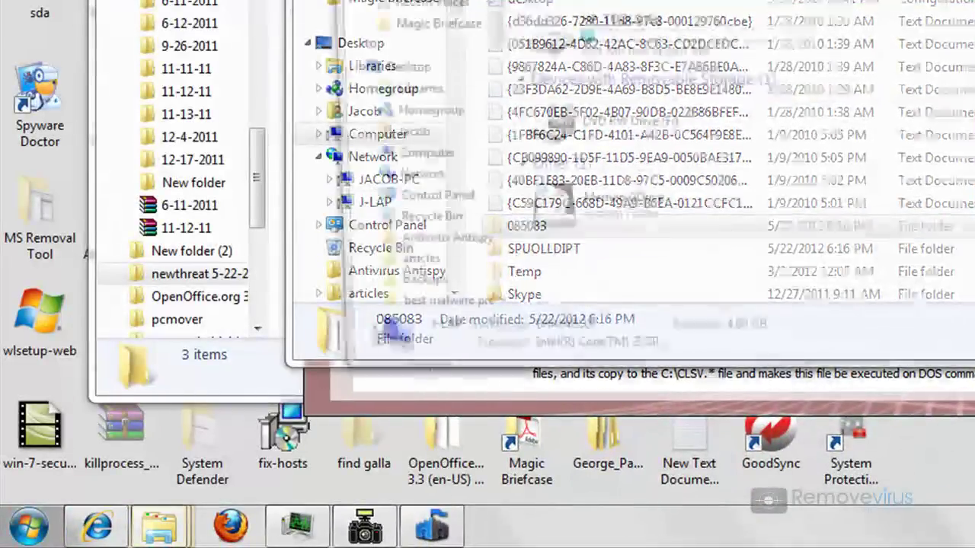
key("alt+F4")
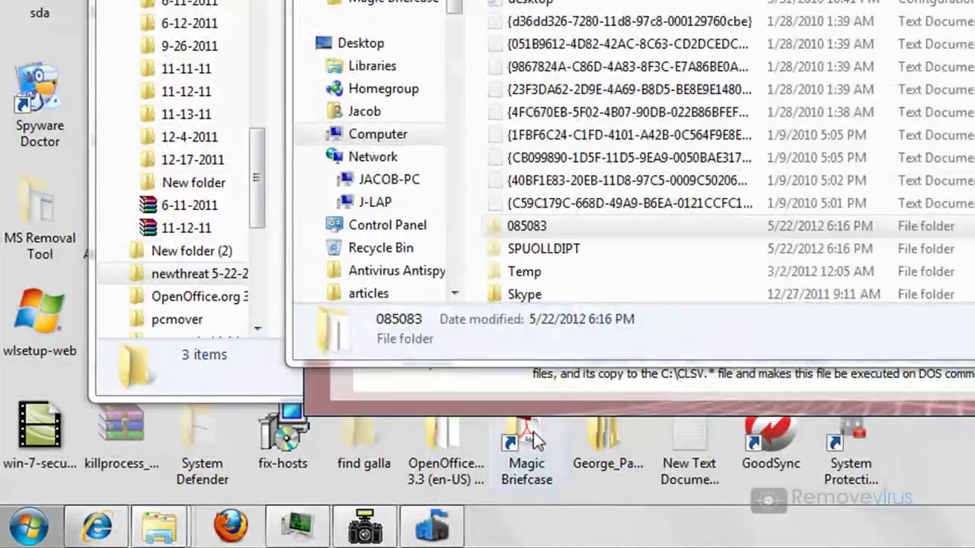
- Search for "hidden", open the hidden files setting and apply "Show hidden files, folders, and drives"
left_click(34, 532)
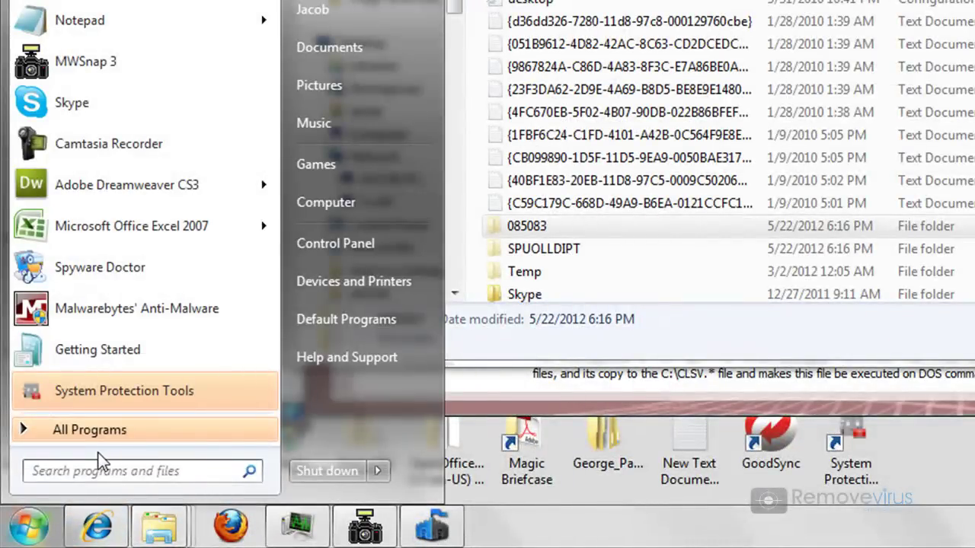
type("hidden")
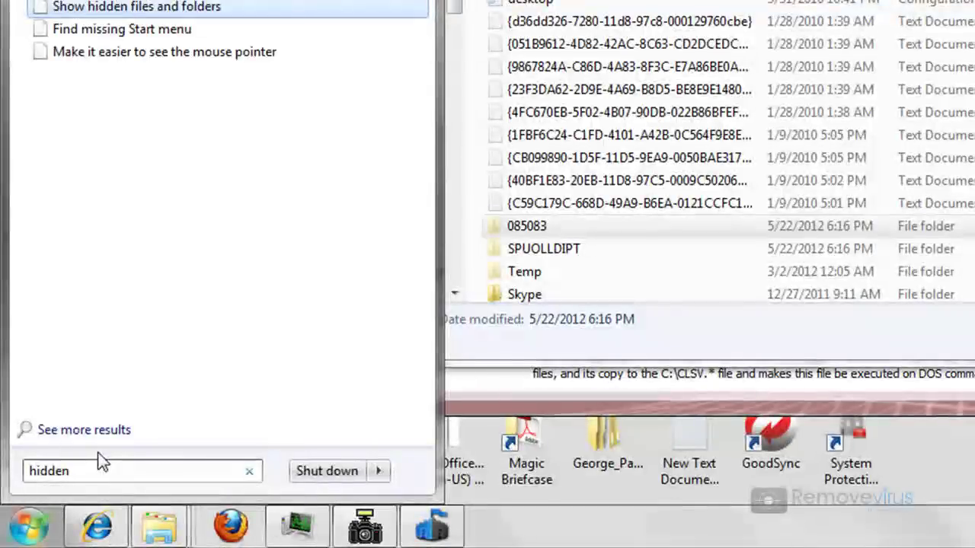
left_click(138, 8)
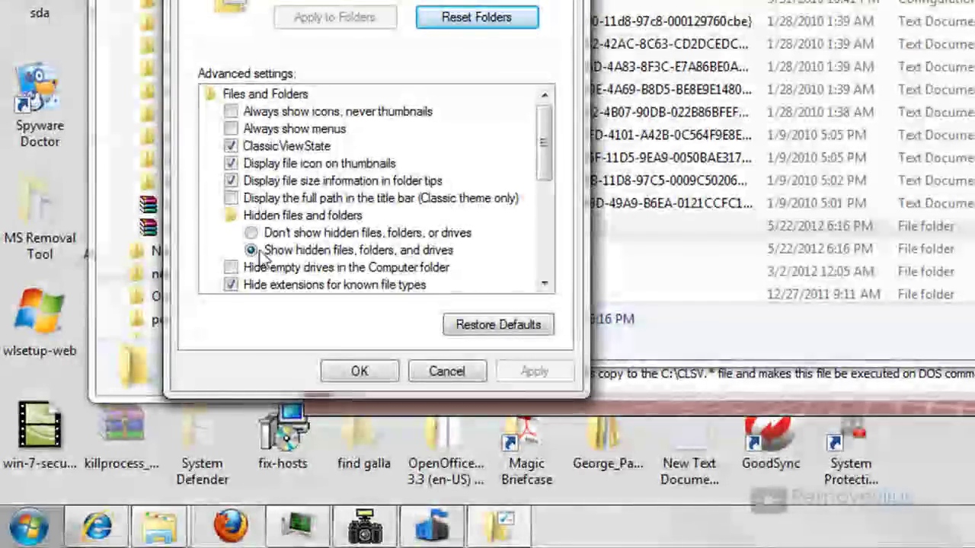
left_click(311, 234)
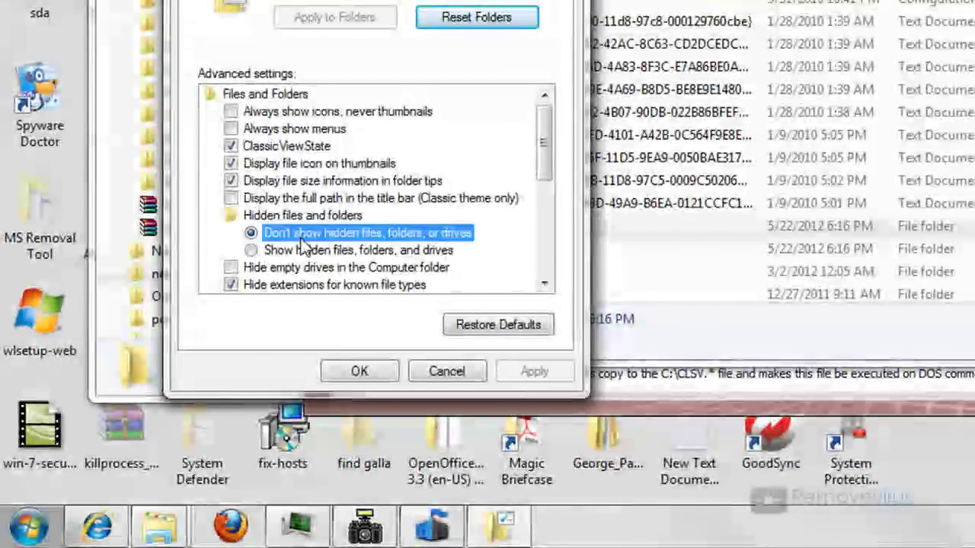
left_click(267, 251)
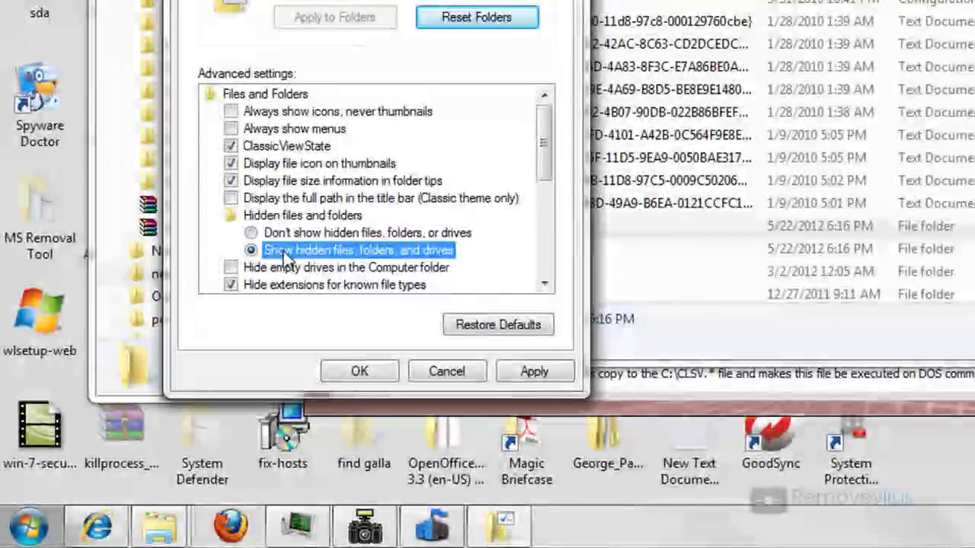
left_click(535, 373)
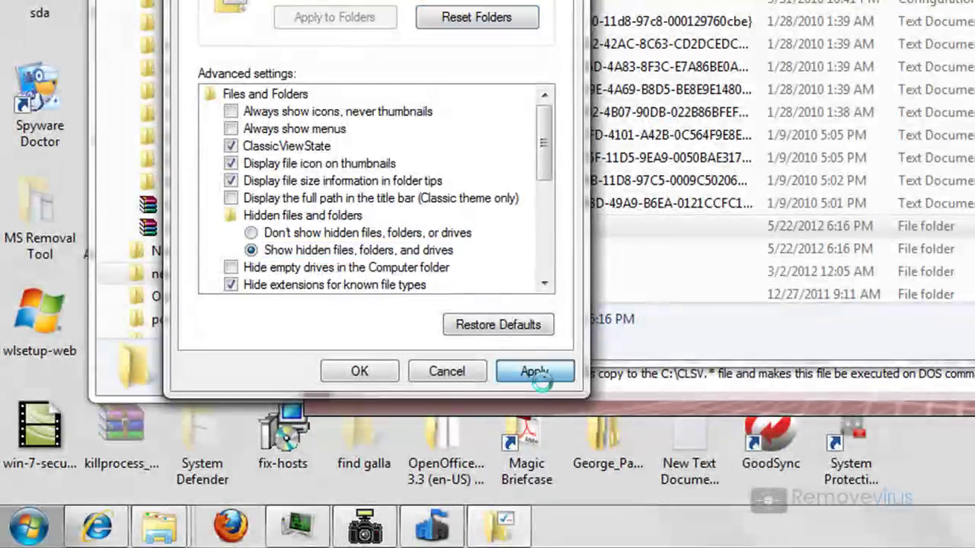
left_click(374, 373)
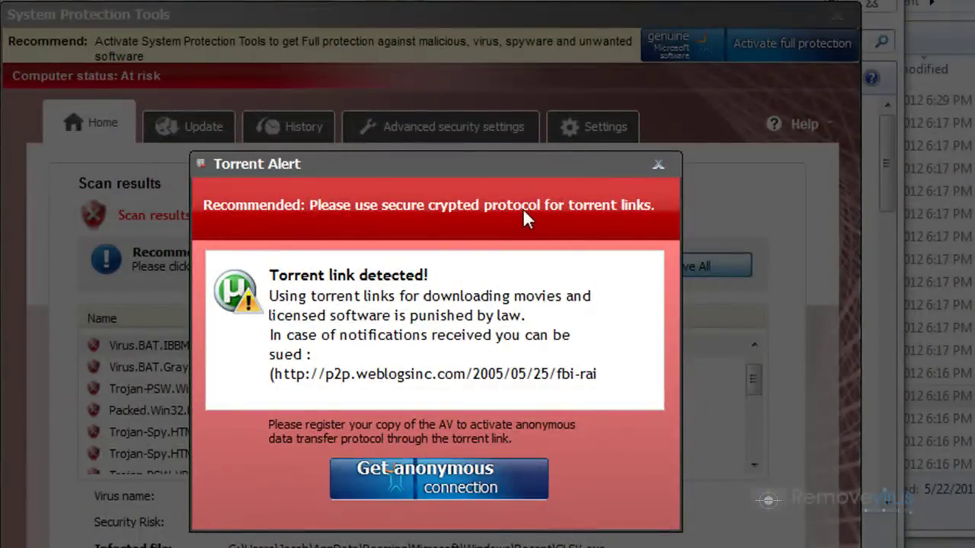
- Dismiss the Torrent Alert and move the System Protection Tools window away from the ProgramData folder window
left_click(657, 164)
left_click(392, 381)
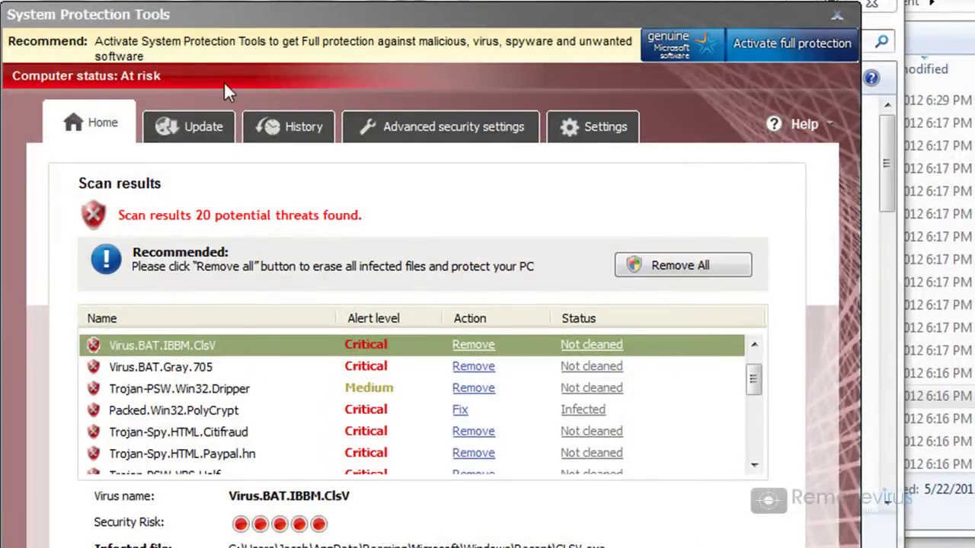
left_click_drag(358, 24, 695, 286)
left_click(633, 22)
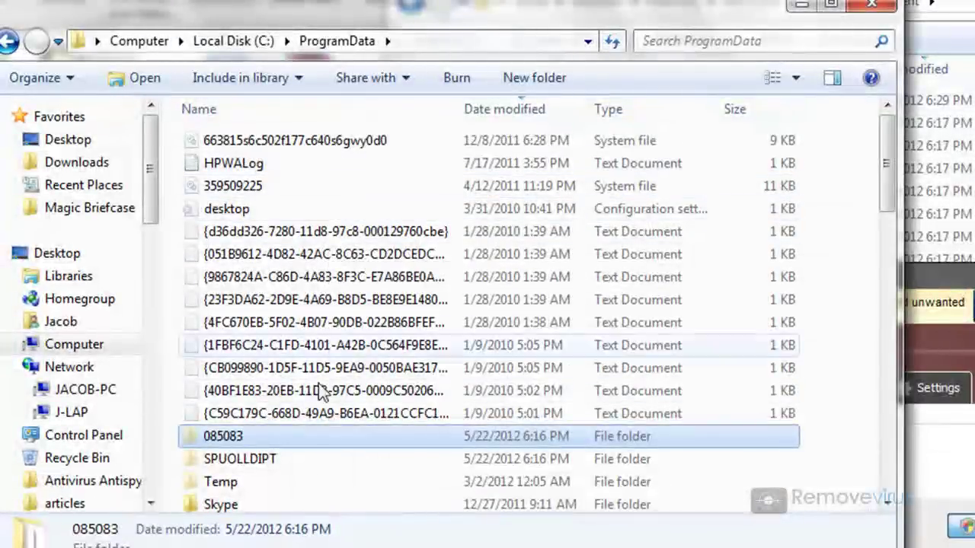
- Examine the 085083 and SPUOLLDIPT folders in ProgramData and re-sort the list by date modified
left_click(268, 436)
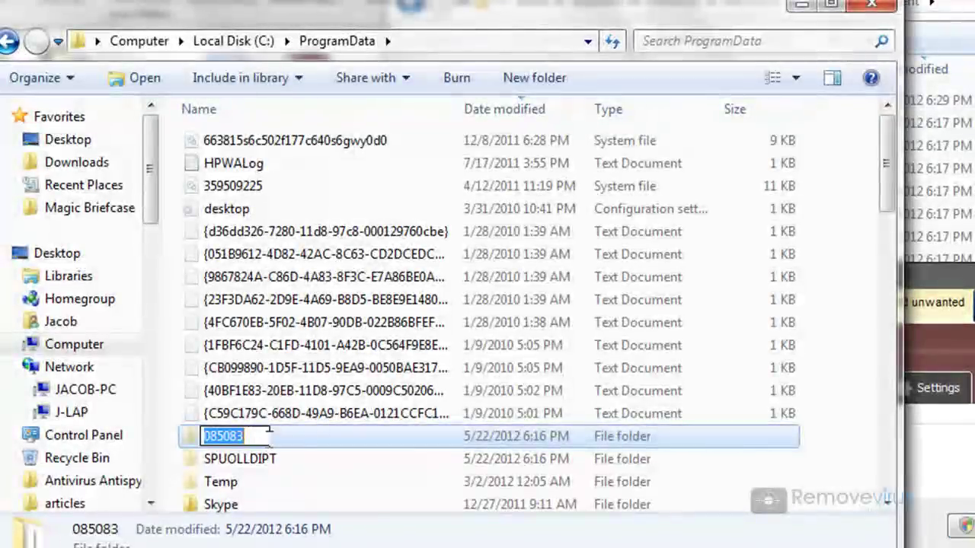
left_click(282, 450)
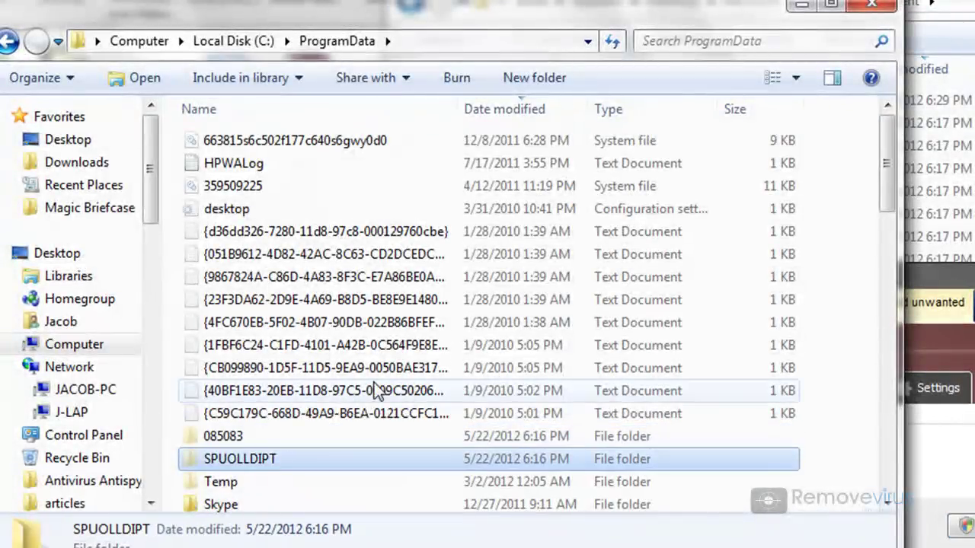
left_click(303, 436)
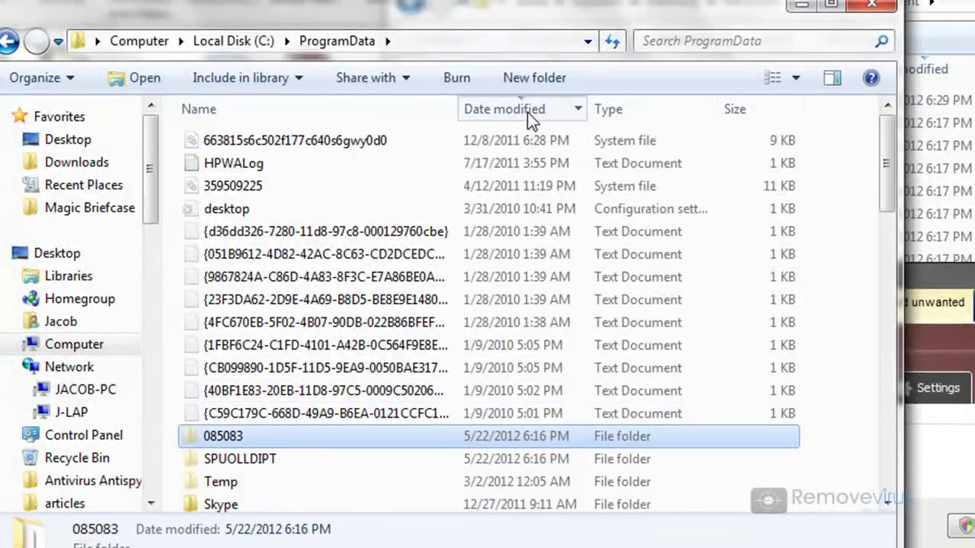
left_click(529, 114)
left_click(528, 113)
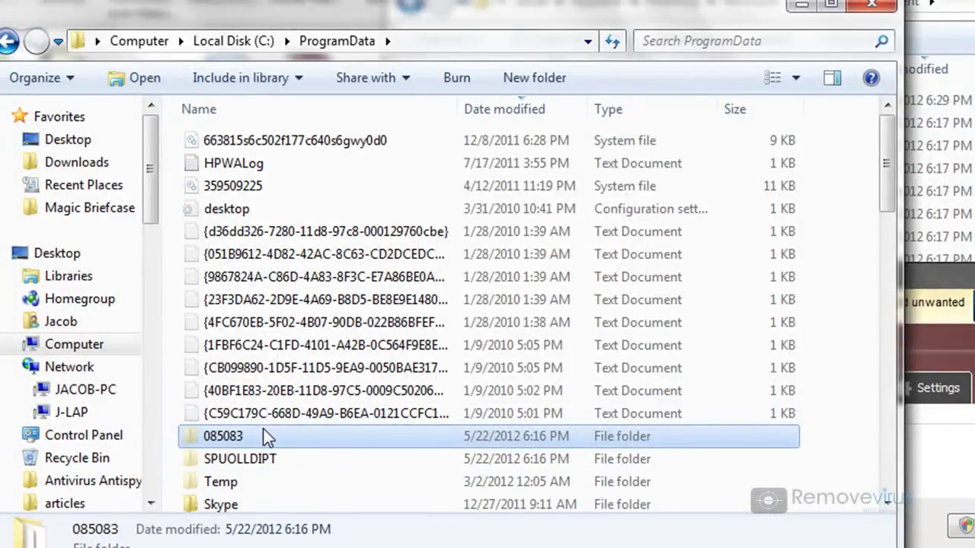
- Leave the folder name unedited and open the 085083 folder in ProgramData
left_click(260, 435)
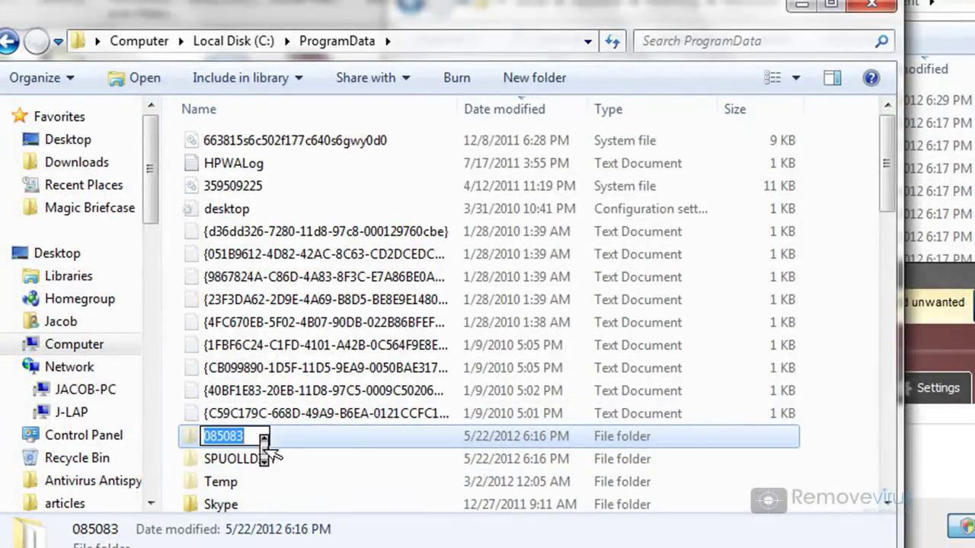
scroll(244, 422, "down", 1)
left_click(233, 412)
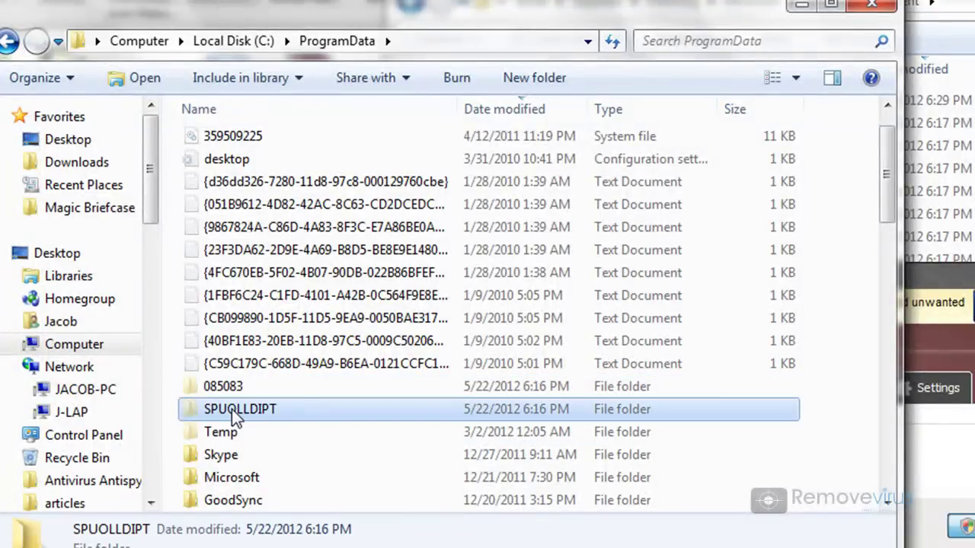
double_click(225, 388)
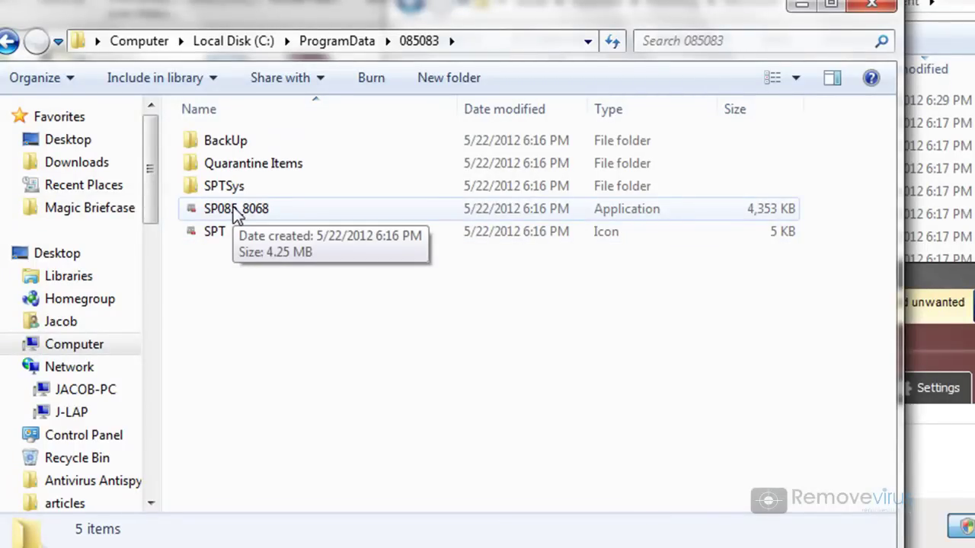
- End the SP085_8068.exe process in Task Manager and close Task Manager
key("ctrl+shift+Escape")
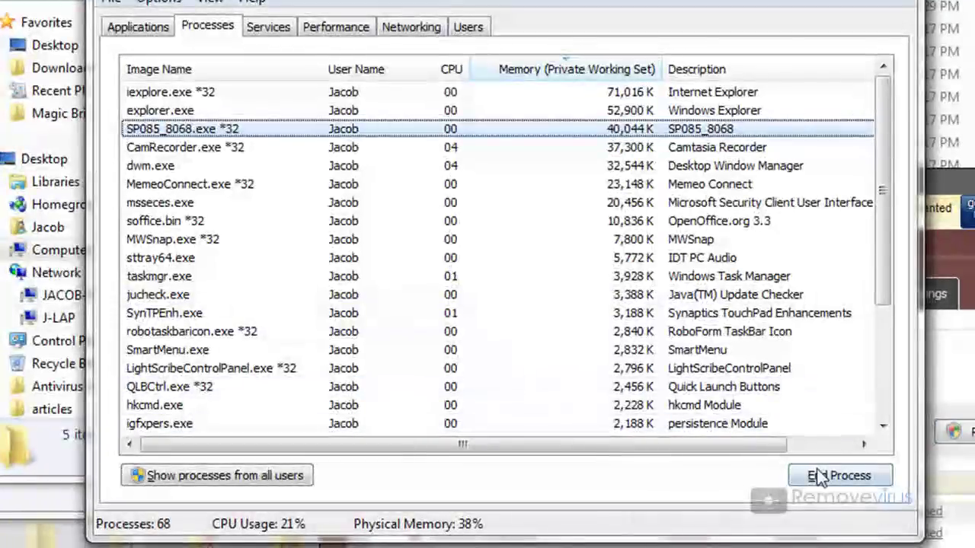
left_click(818, 475)
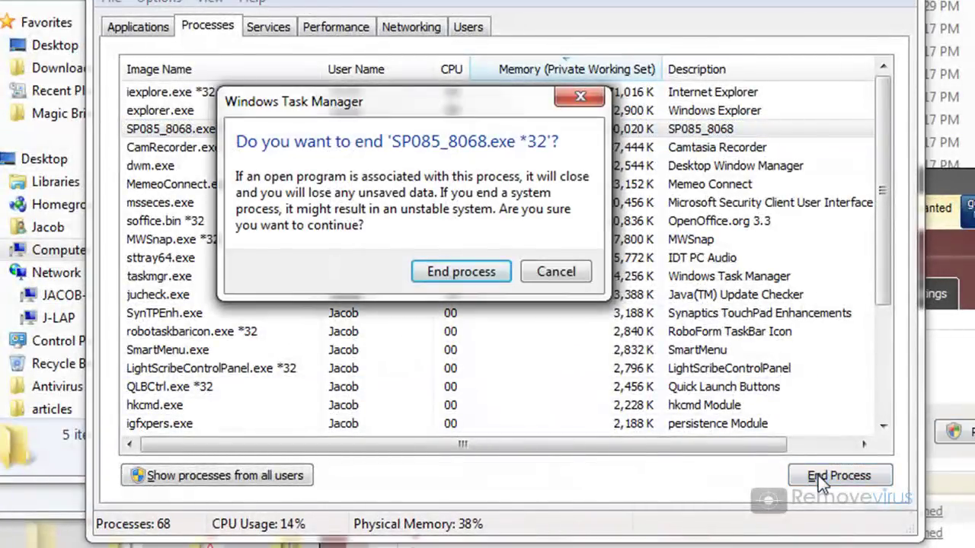
left_click(459, 272)
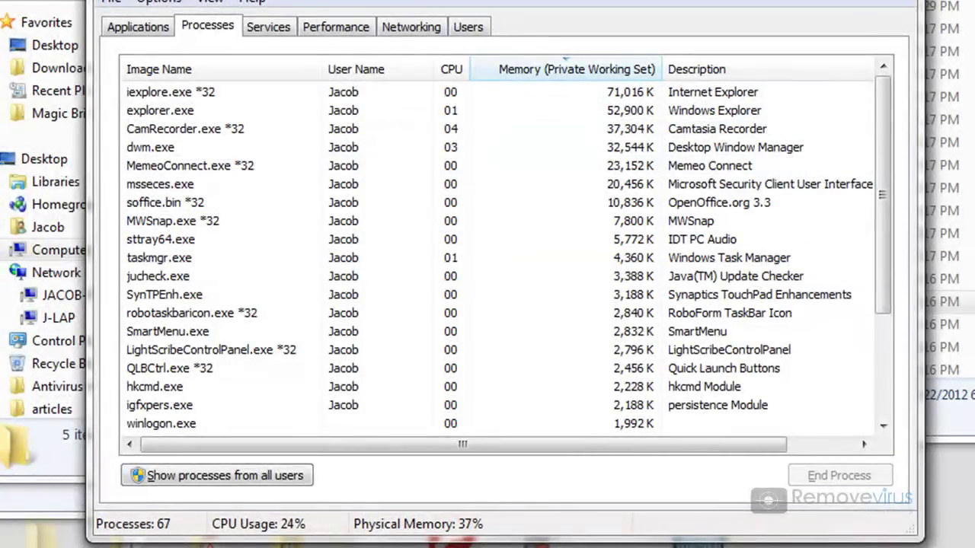
key("alt+F4")
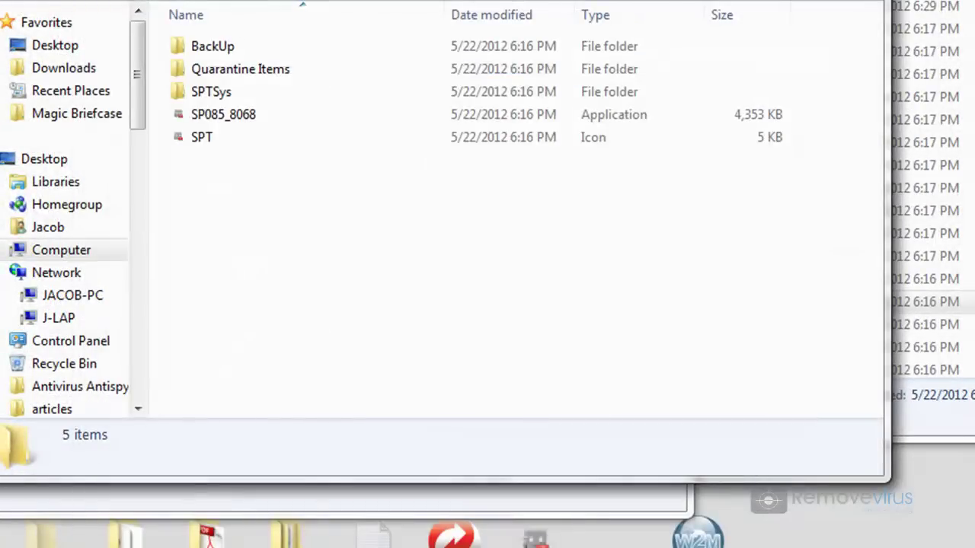
- Rename the SP085_8068 application in the 085083 folder to dfgdsfgsrgt
left_click(211, 118)
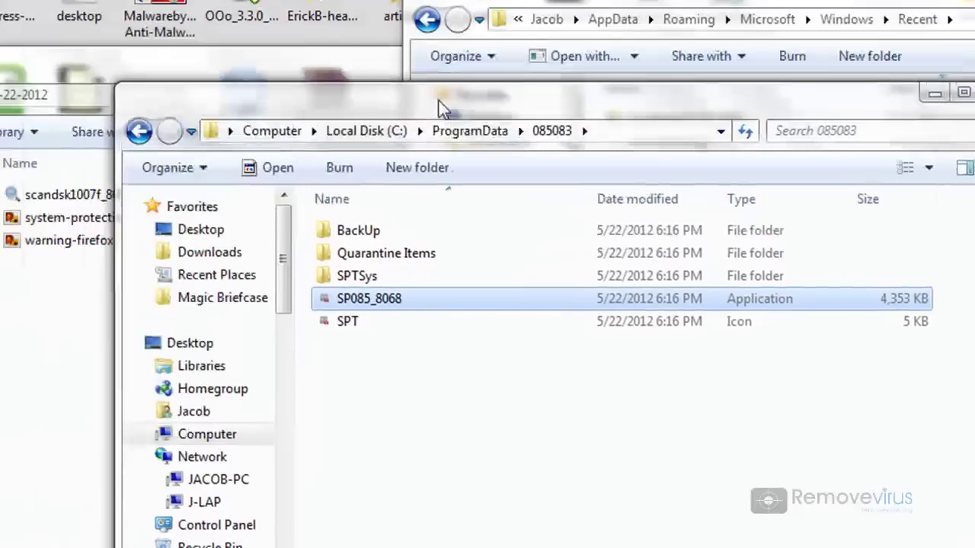
left_click_drag(439, 100, 460, 82)
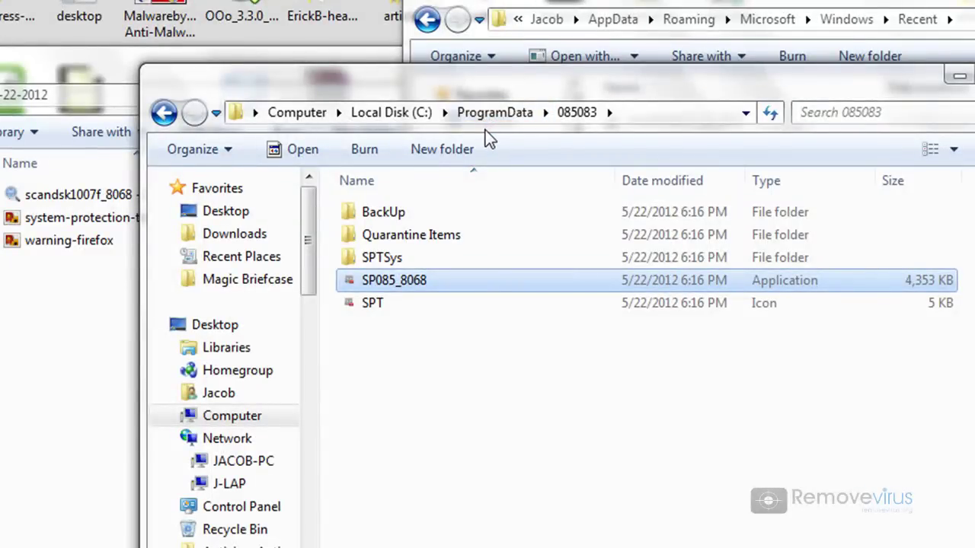
left_click(378, 281)
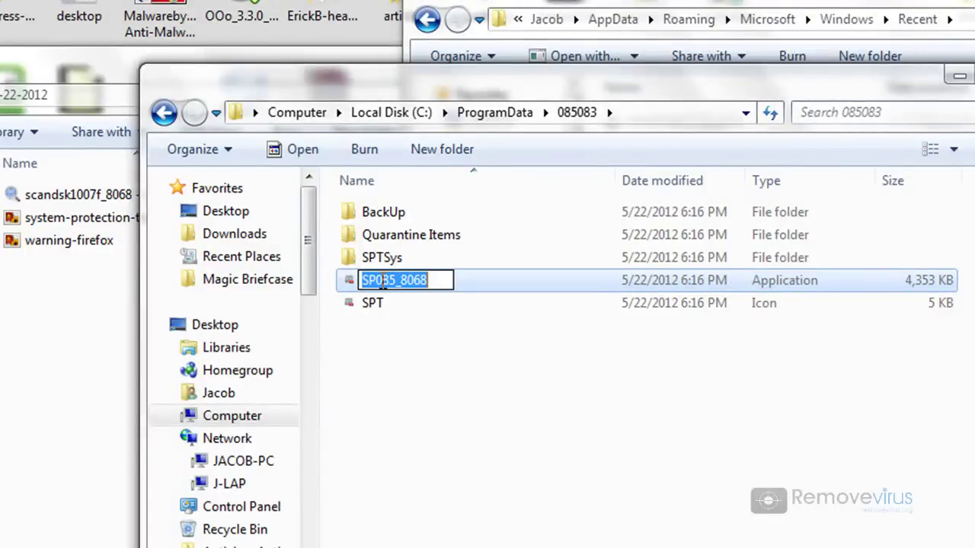
type("dfgdsfgsrgt")
left_click(389, 329)
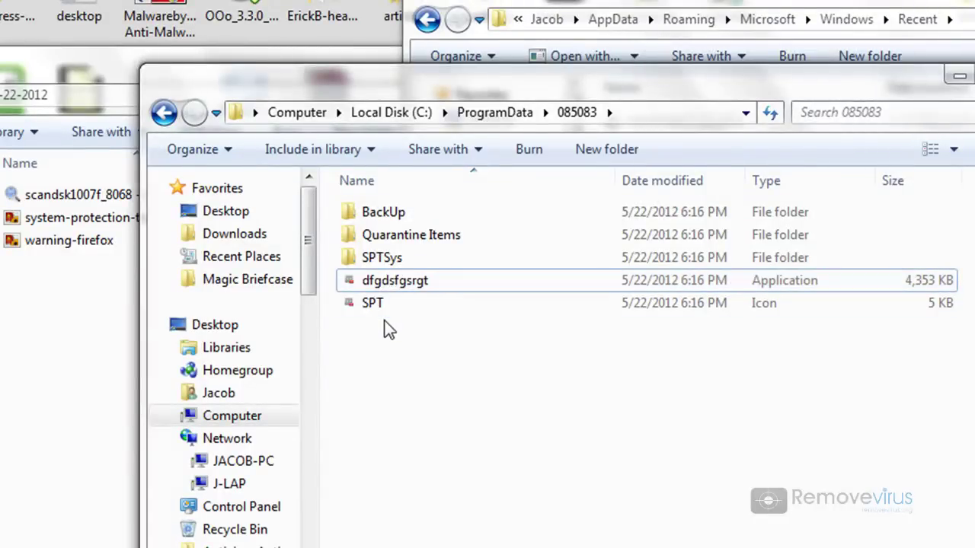
- Rename the SPT icon file in the 085083 folder to dgtdfgd
left_click(377, 308)
left_click(374, 304)
type("dgfdfgd")
left_click(380, 364)
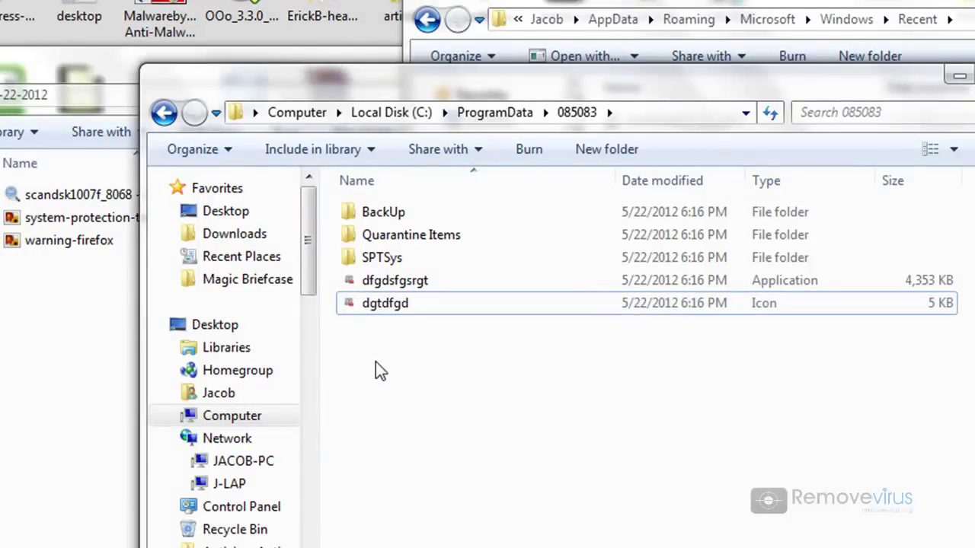
- Delete the BackUp, Quarantine Items and SPTSys folders from the 085083 folder
left_click(378, 212)
left_click(378, 259, "shift")
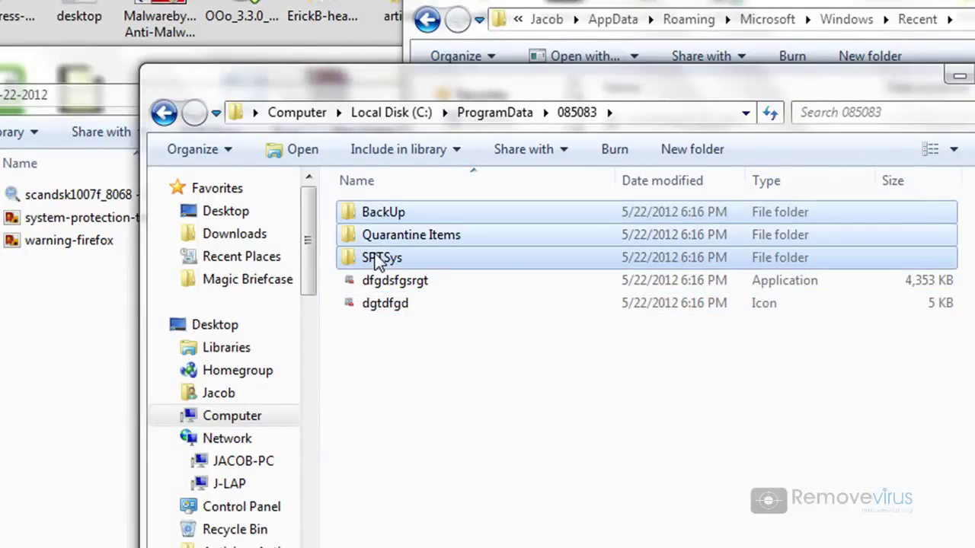
right_click(375, 256)
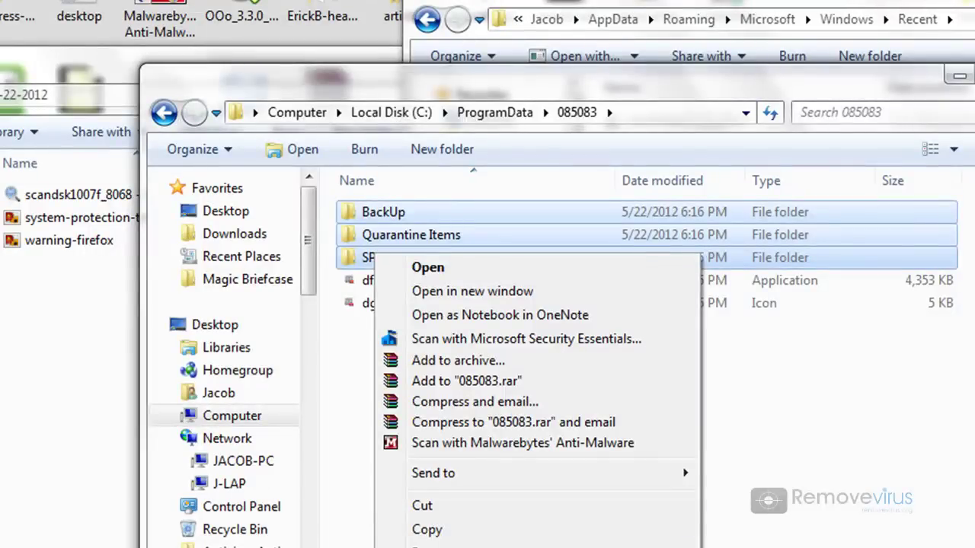
key("Delete")
left_click(566, 370)
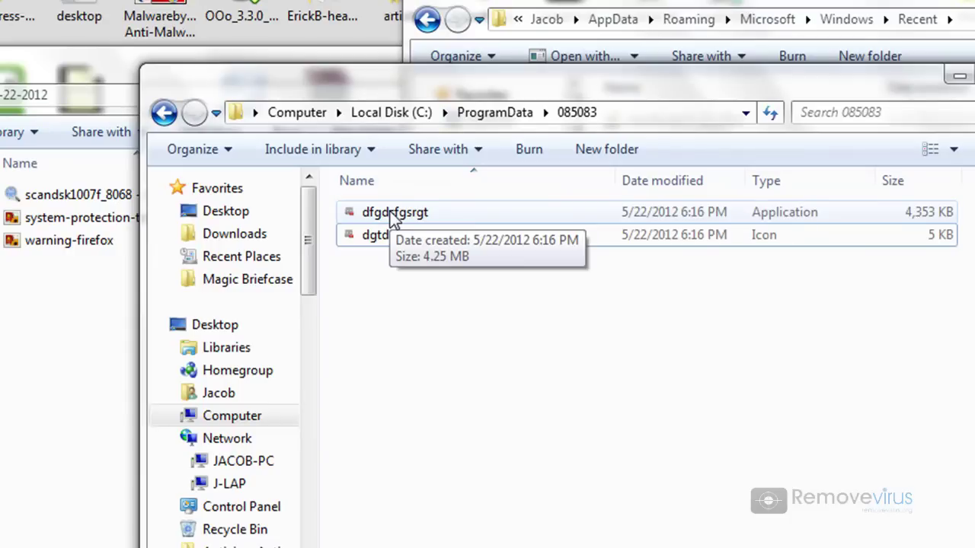
- Go back to ProgramData, delete the whole 085083 folder and minimize the folder window
left_click(392, 217)
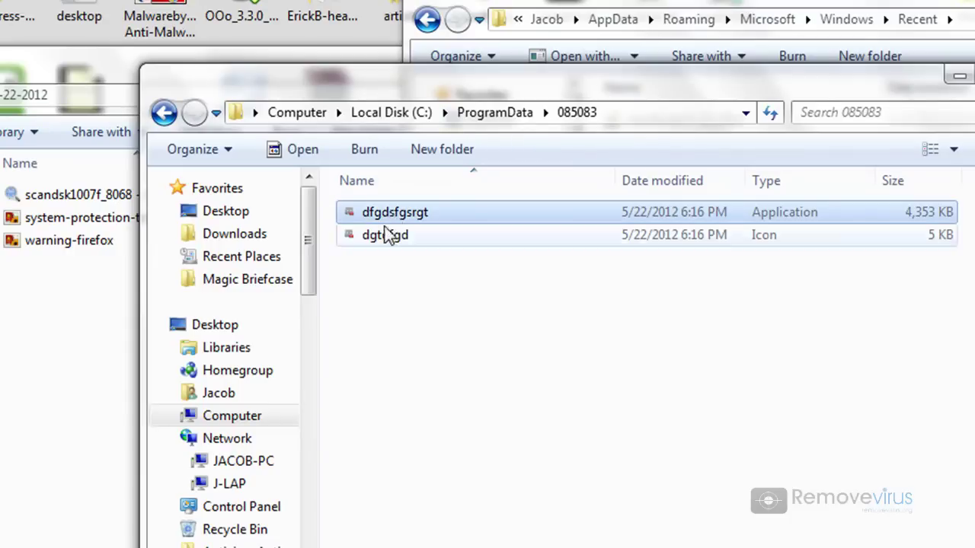
left_click(497, 112)
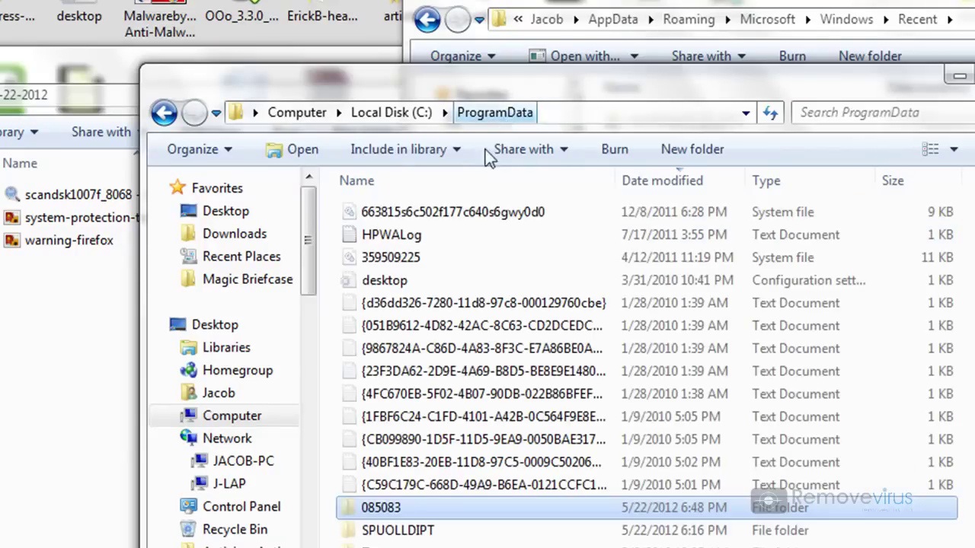
right_click(377, 509)
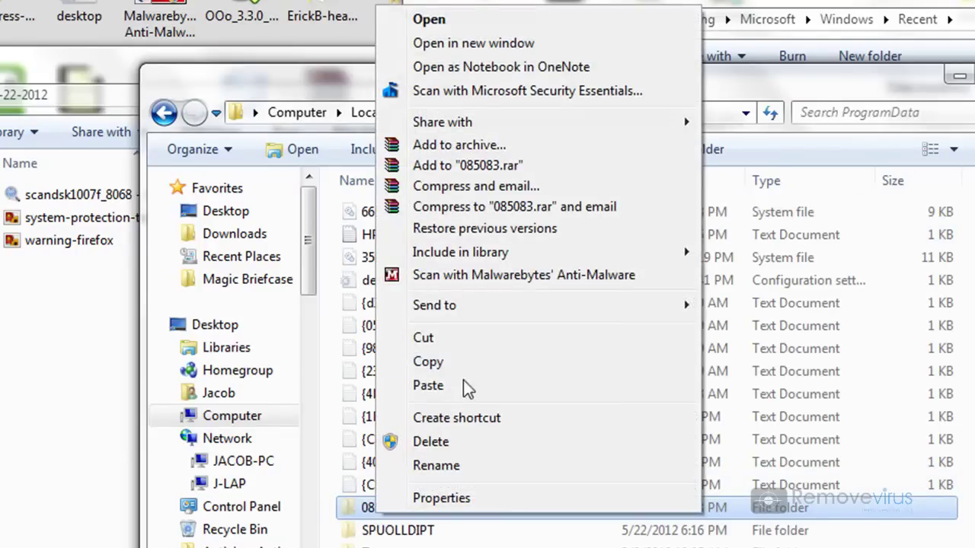
left_click(450, 440)
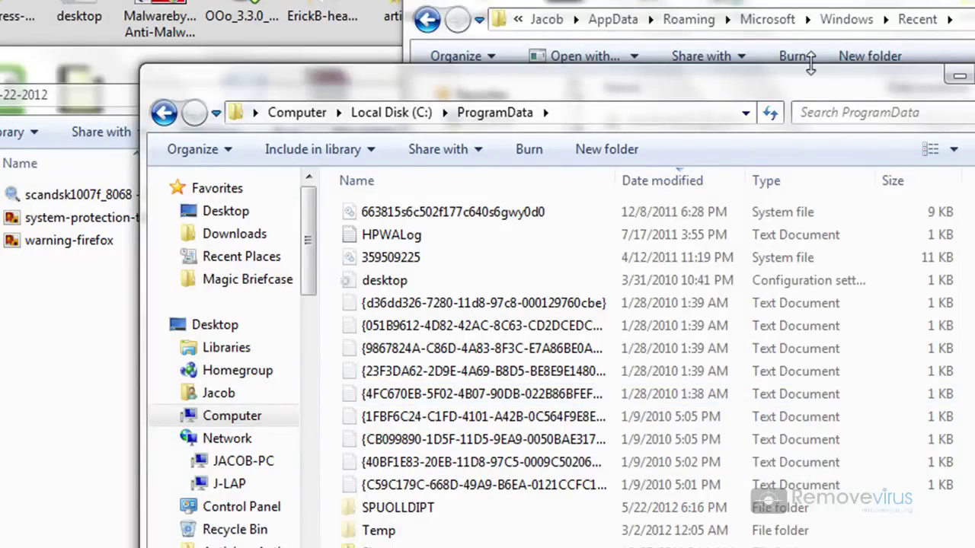
left_click(960, 76)
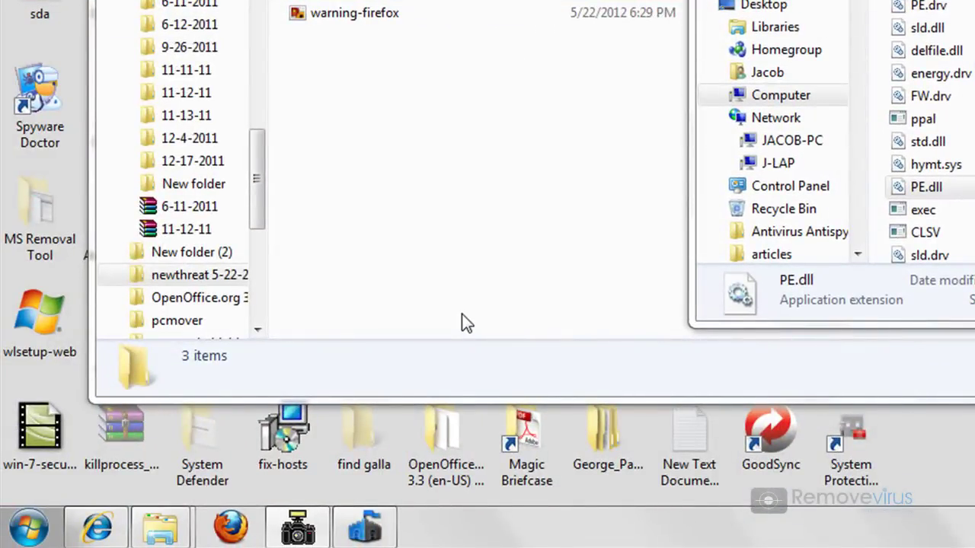
- Search Windows for "system restore" and dismiss the results without opening the tool
left_click(29, 528)
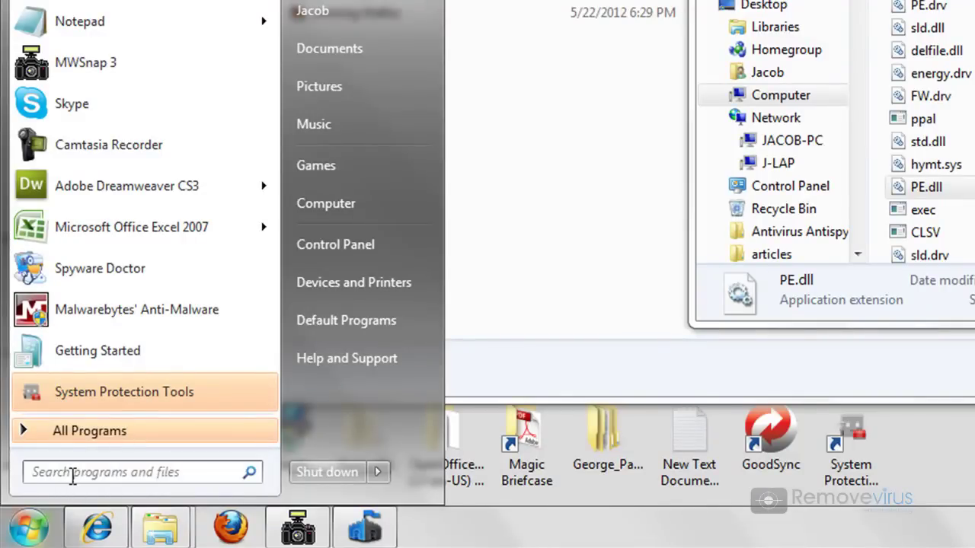
type("system restore")
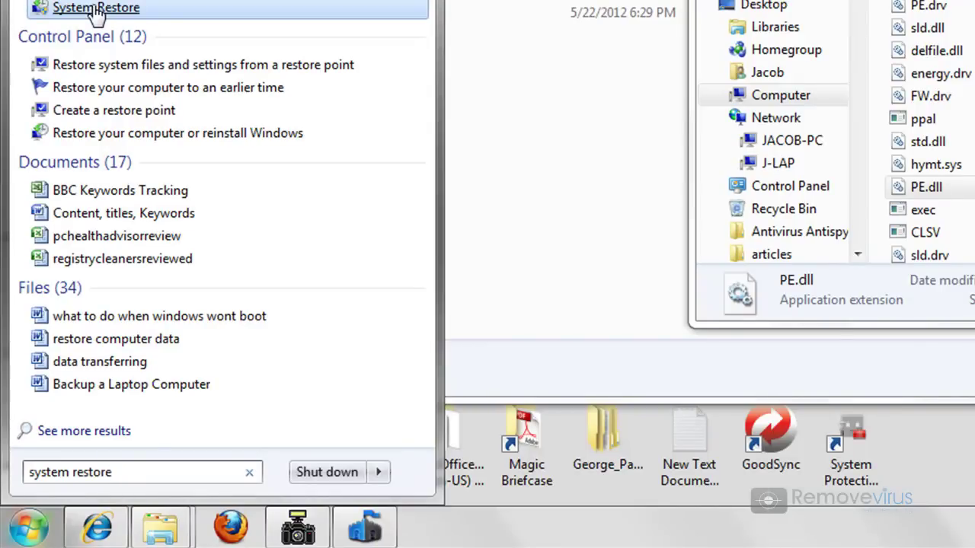
left_click(525, 119)
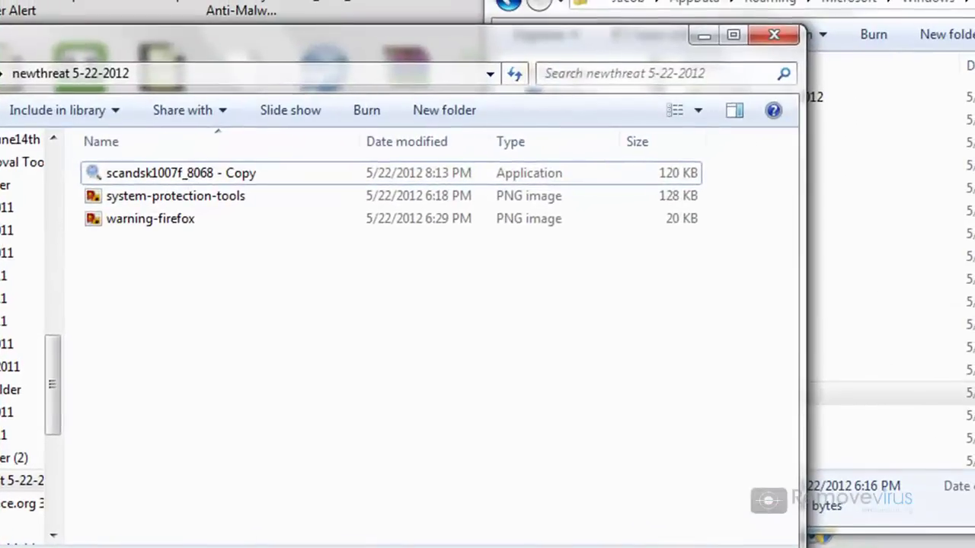
- Bring the Recent folder window forward, reveal its full path and look through the recently modified system, driver and application files
key("alt+Tab")
left_click_drag(867, 0, 596, 37)
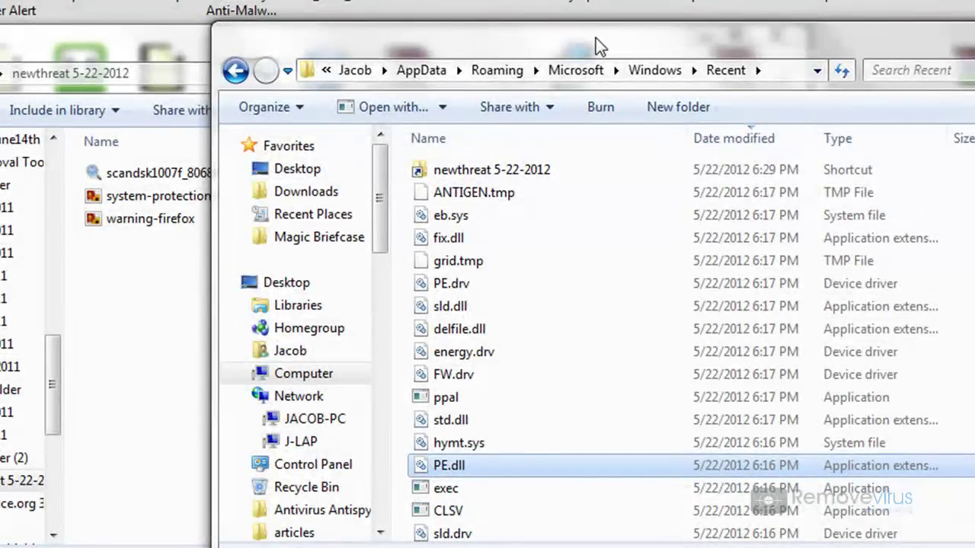
left_click_drag(596, 38, 591, 41)
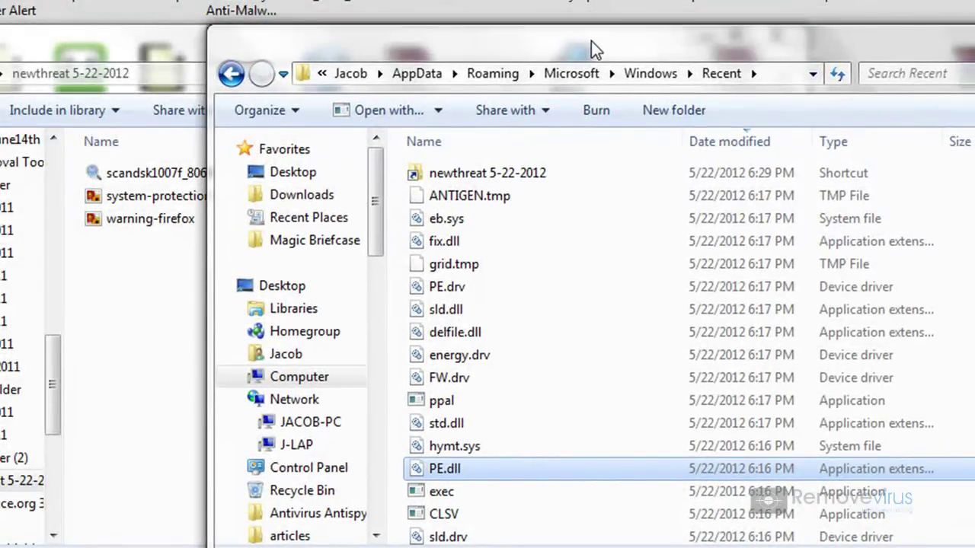
left_click_drag(591, 41, 485, 119)
left_click(662, 149)
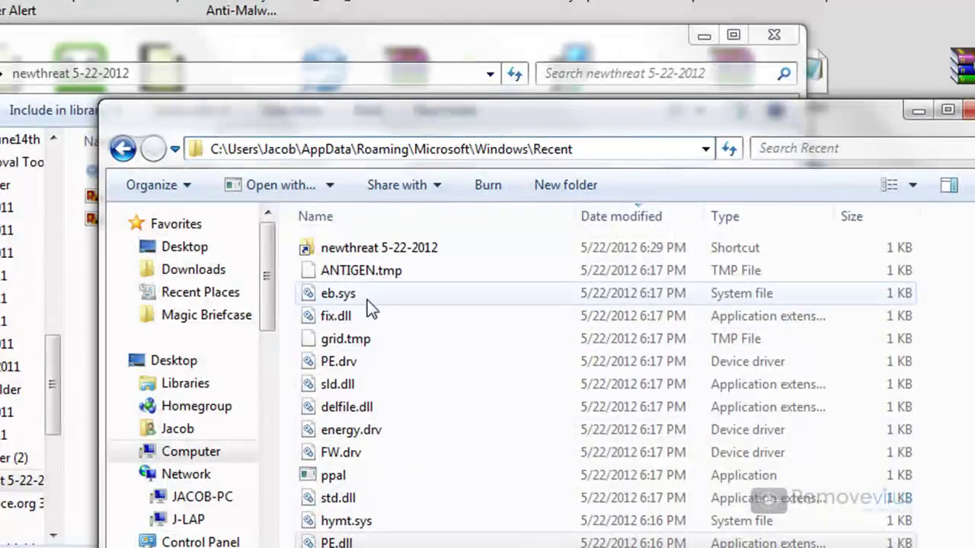
left_click(368, 300)
scroll(367, 300, "down", 2)
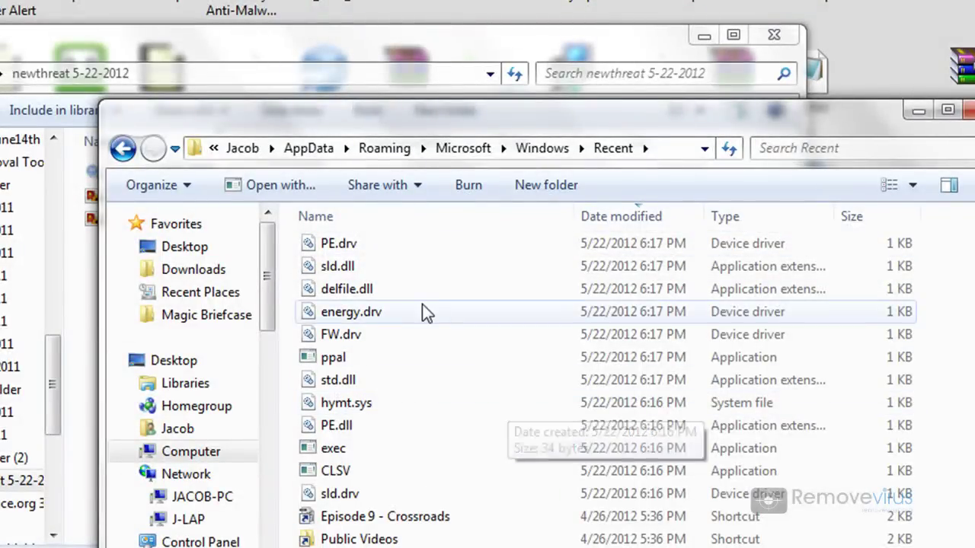
left_click(422, 305)
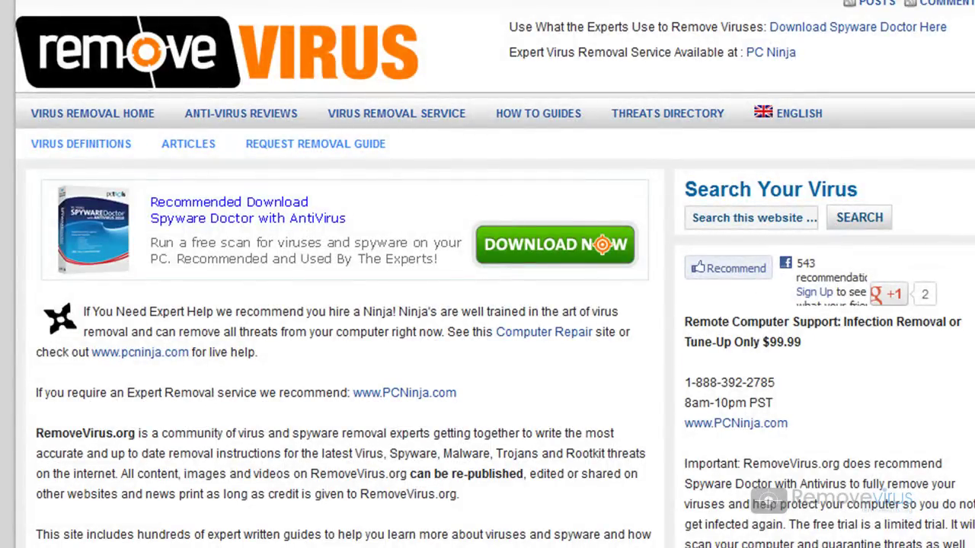
scroll(488, 305, "down", 3)
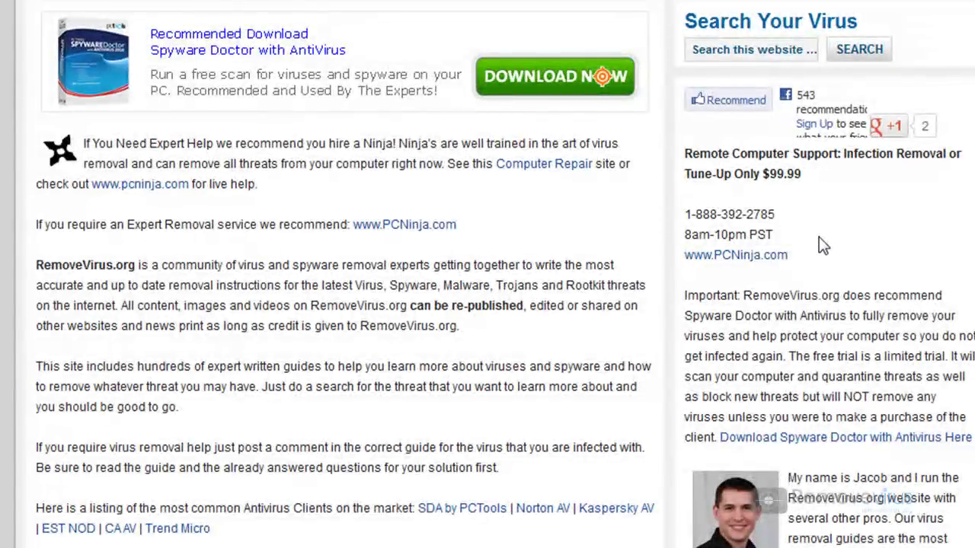
scroll(823, 246, "up", 3)
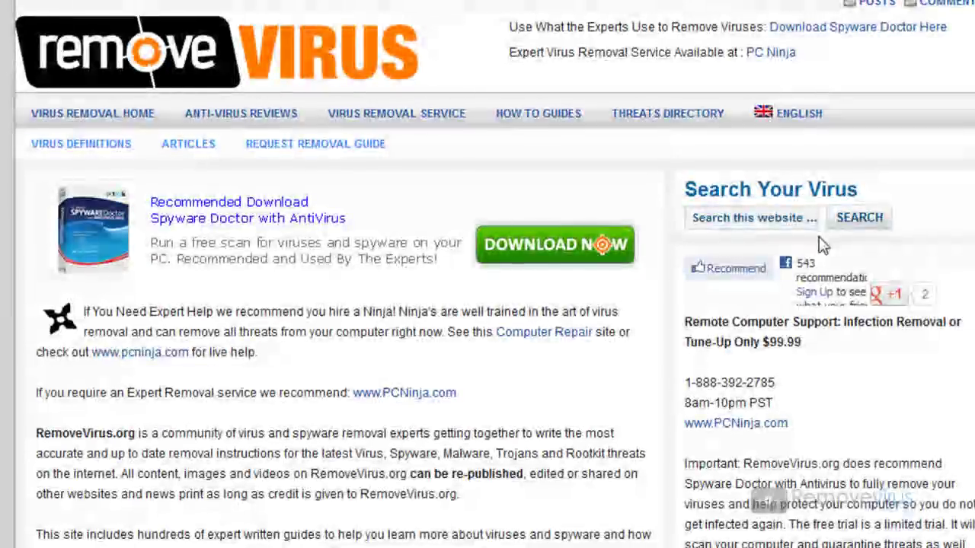